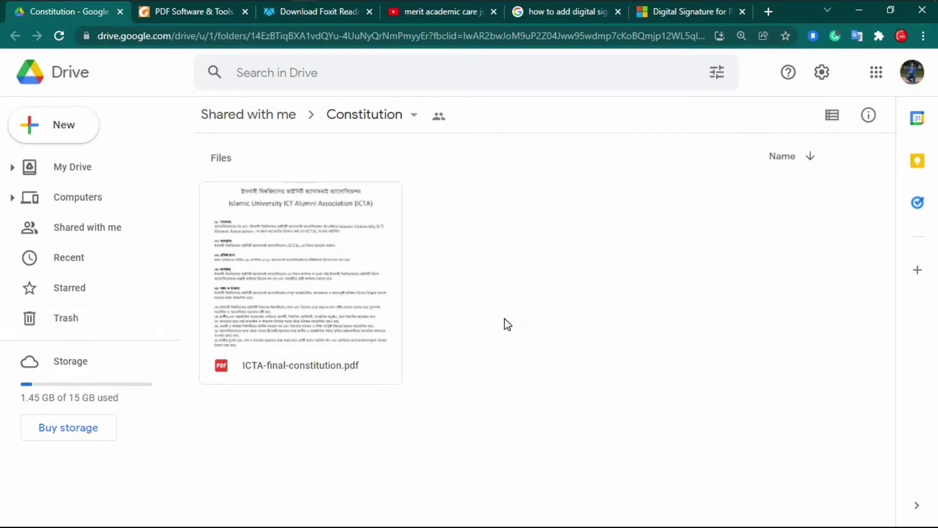
Step: Switch to Foxit's PDF Reader download thank-you page
key(ctrl+Tab)
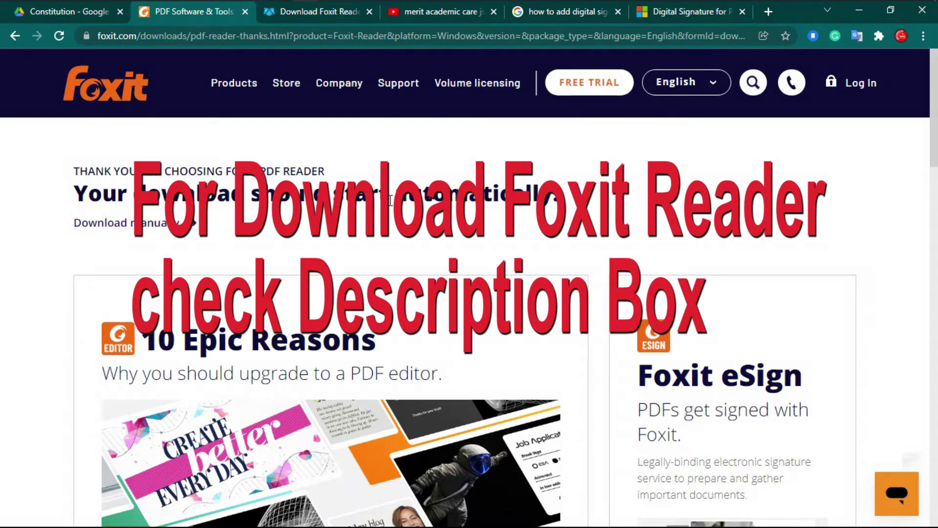
Step: Check the FileHippo Foxit Reader download page, then return to the Google Drive Constitution folder
key(ctrl+Tab)
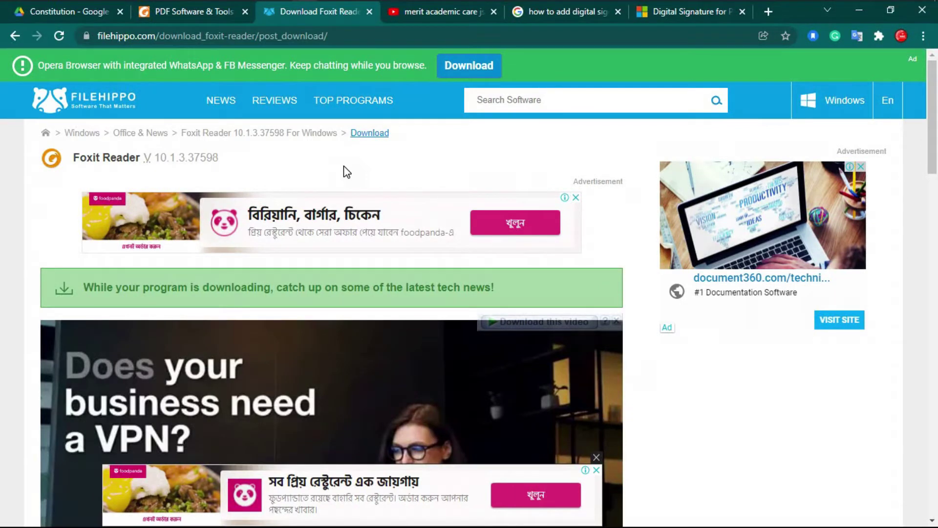
key(ctrl+1)
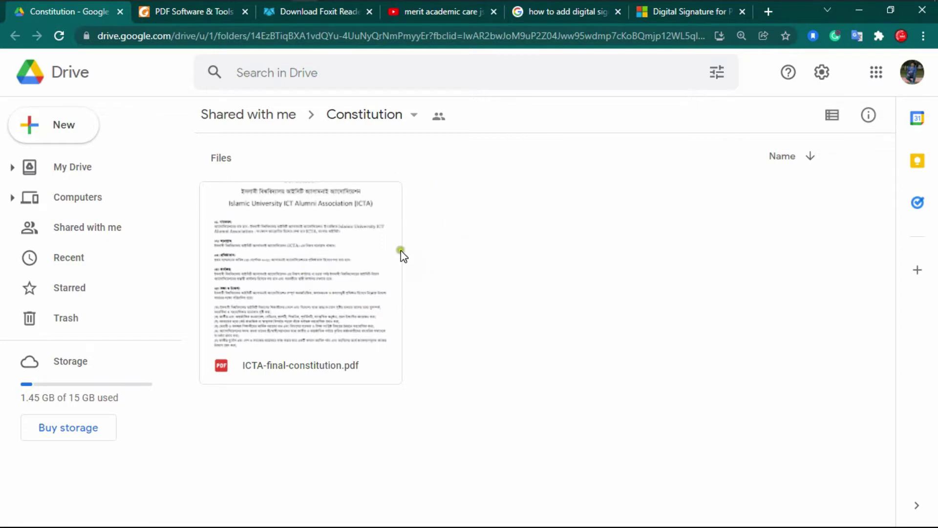
Step: Preview ICTA-final-constitution.pdf in Google Drive and download it through IDM
click(303, 269)
double_click(303, 267)
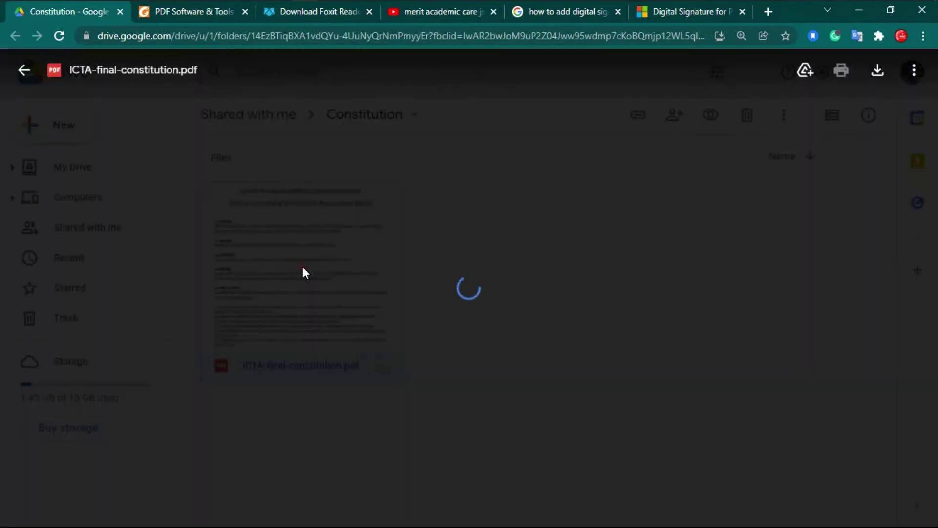
scroll(423, 261, down, 8)
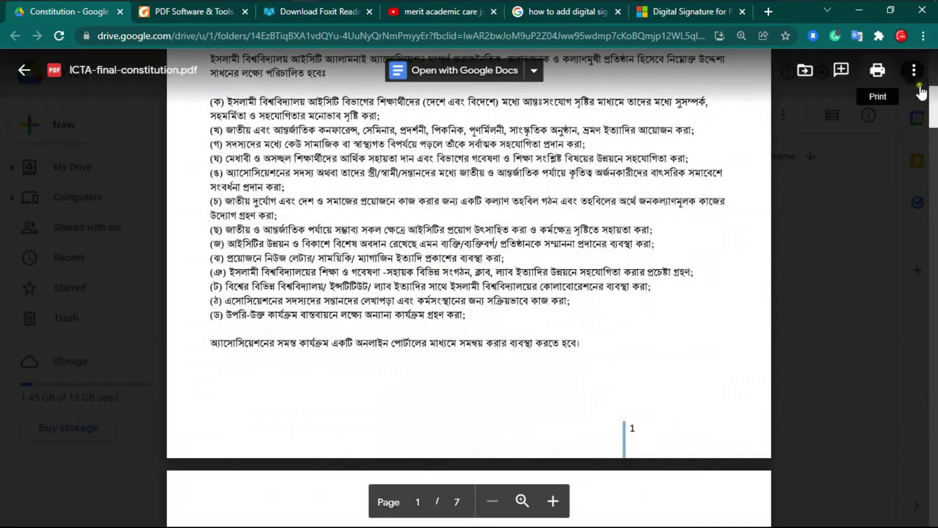
click(913, 70)
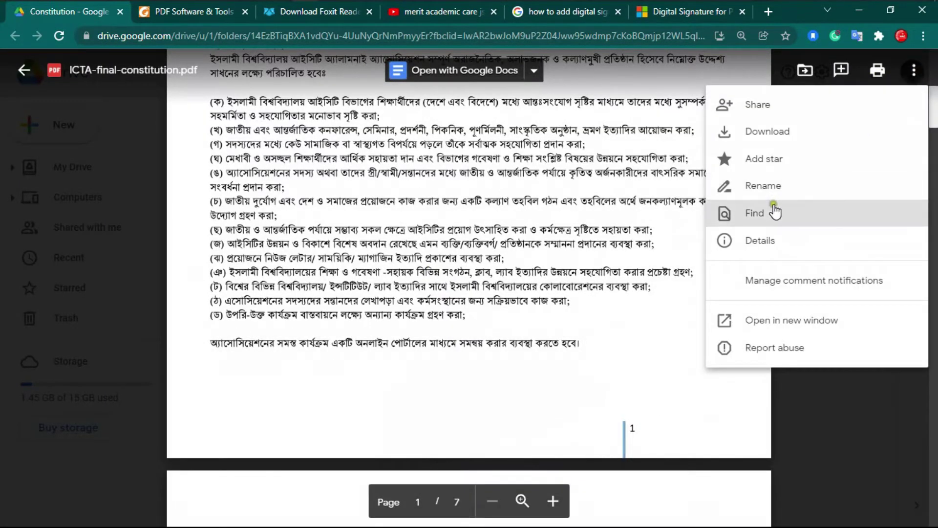
click(804, 130)
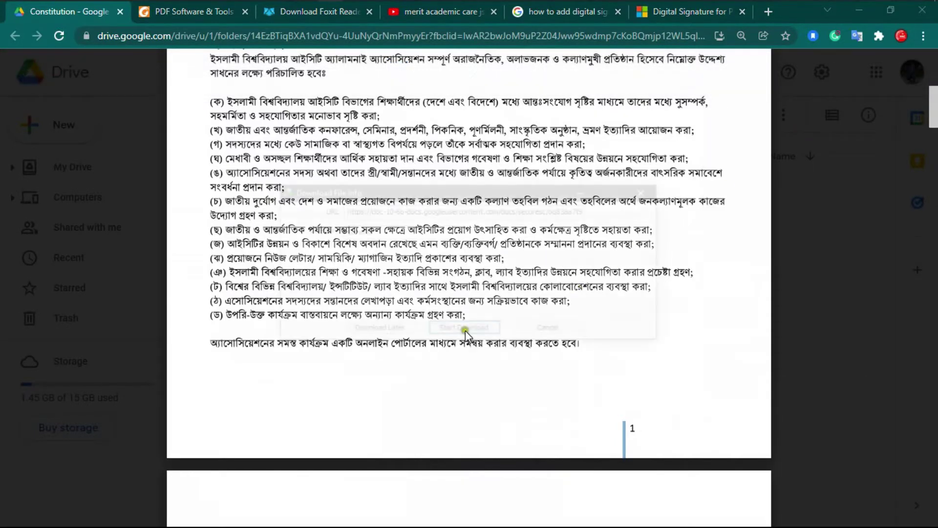
click(465, 331)
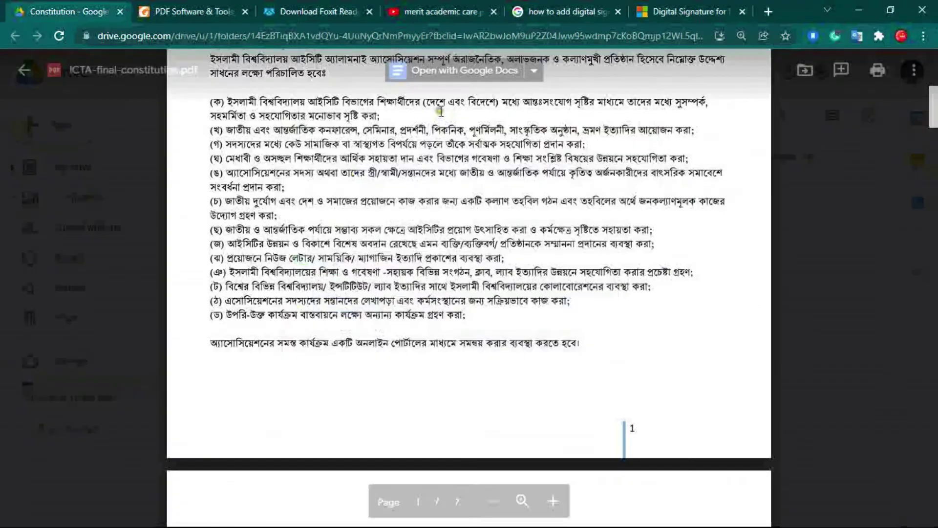
mouse_move(415, 9)
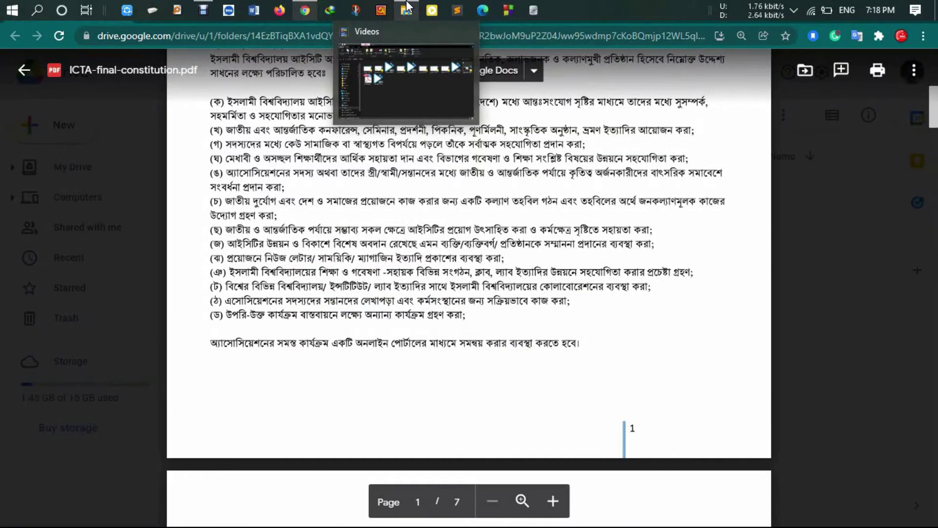
Step: Bring up the IDM folder on drive D: and select FoxitReader_v10.1.3.37598.exe
click(407, 7)
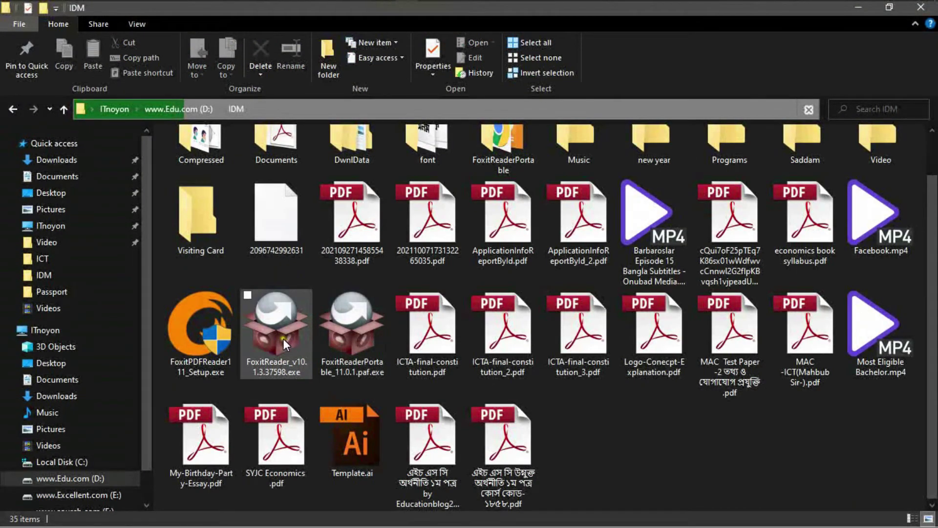
mouse_move(282, 338)
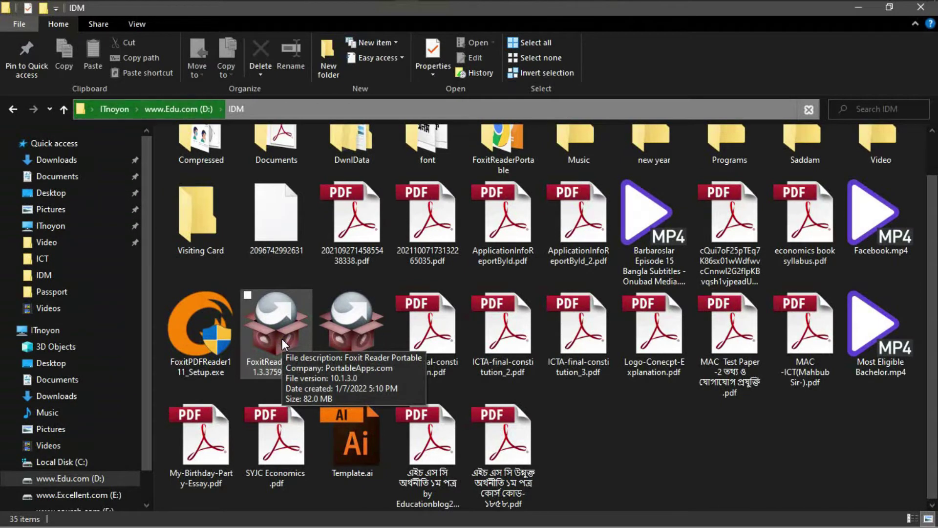
click(265, 324)
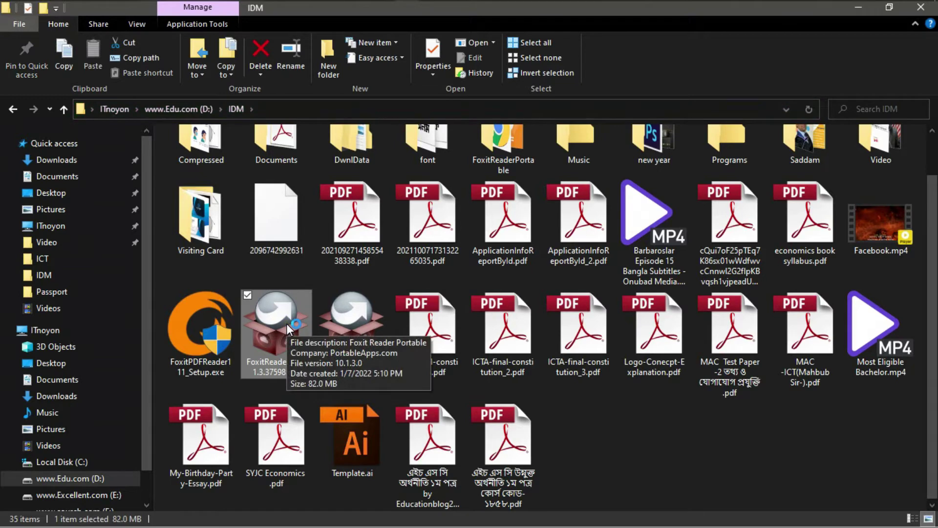
Step: Install Foxit Reader Portable in English to the default location, set to launch on finish
double_click(286, 323)
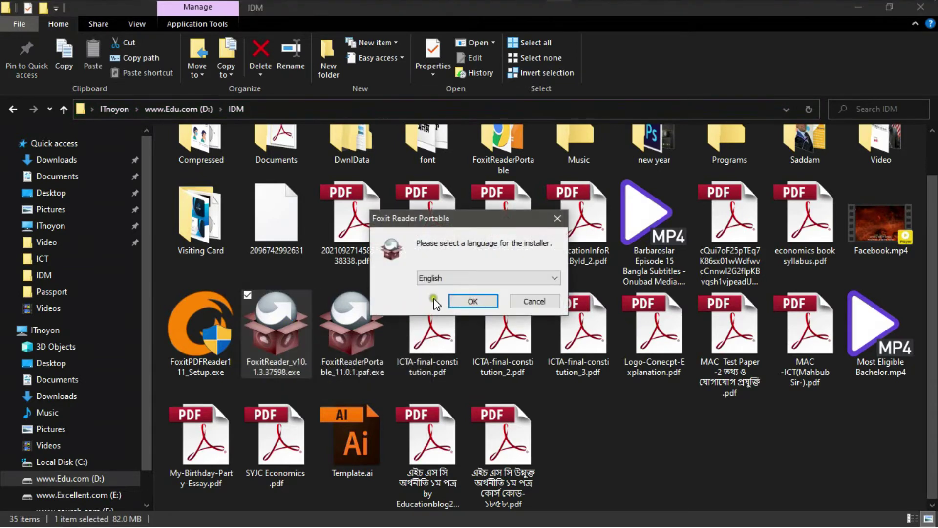
click(470, 302)
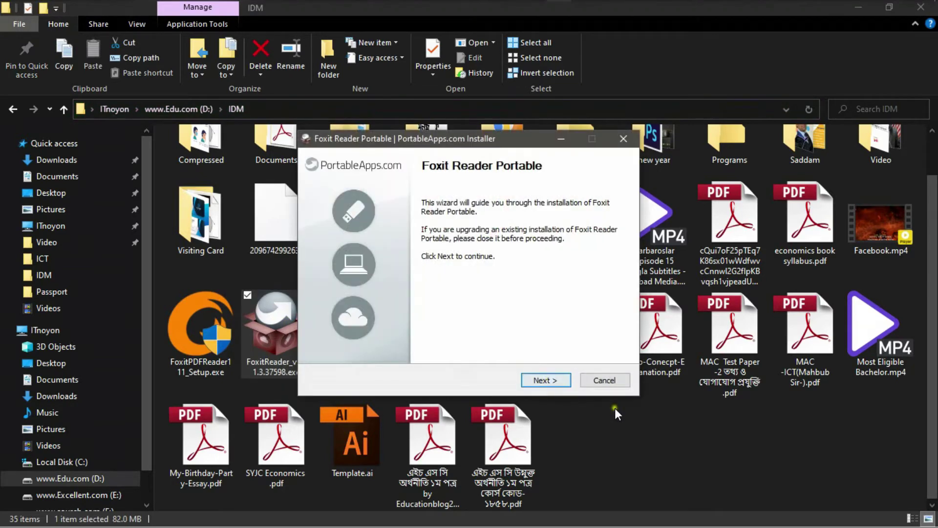
click(544, 380)
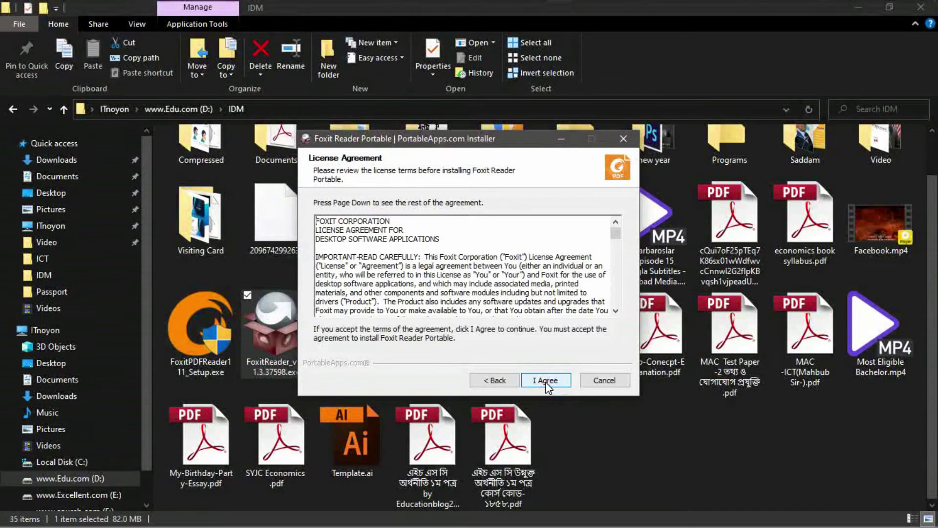
click(545, 381)
click(547, 381)
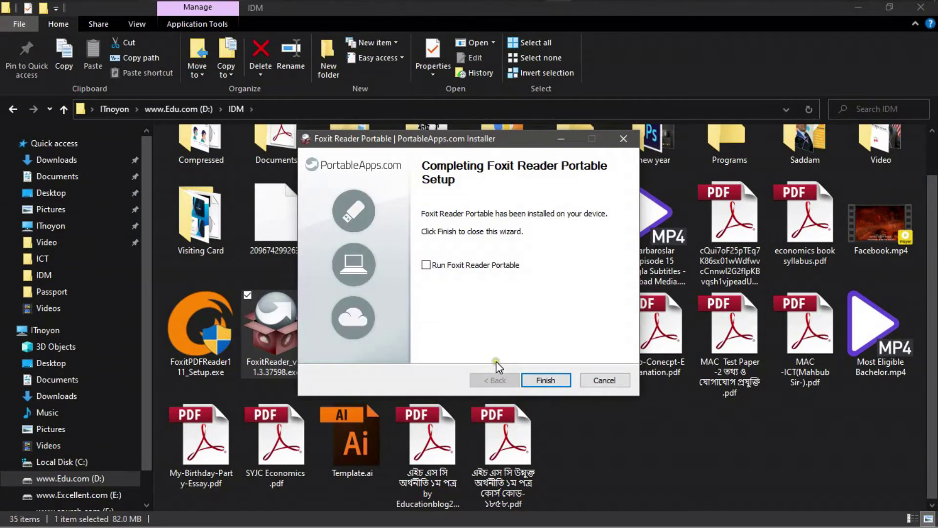
click(444, 267)
click(547, 380)
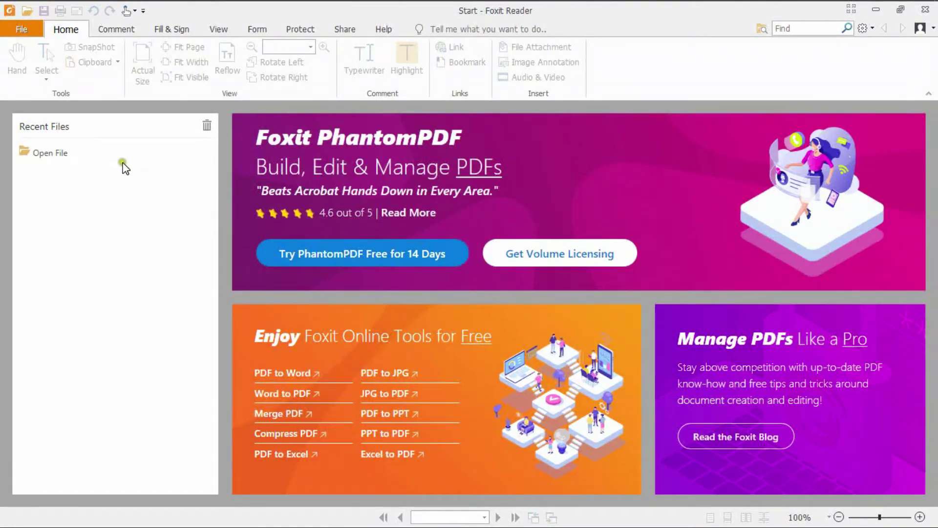
Step: Open ICTA-final-constitution.pdf in Foxit Reader and decline the trusted certificates update
click(58, 154)
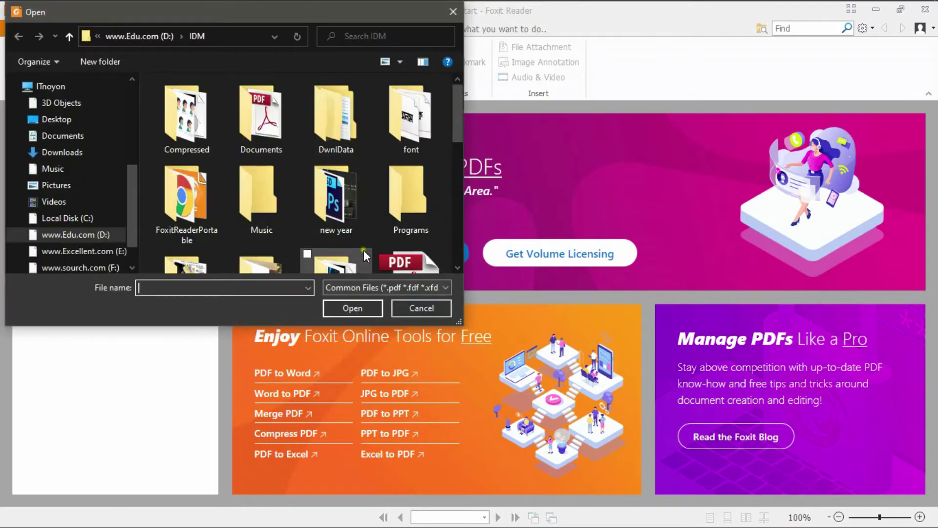
scroll(349, 212, down, 5)
scroll(348, 215, down, 3)
click(262, 115)
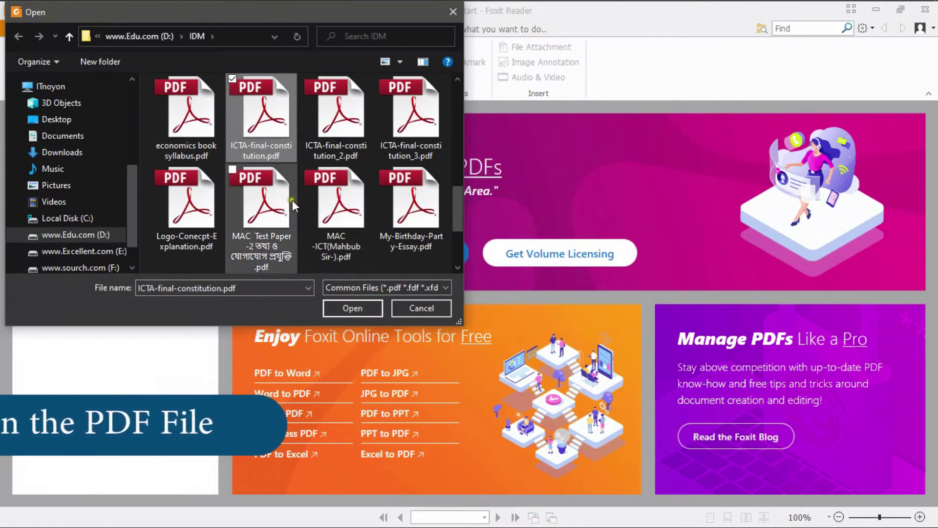
click(360, 308)
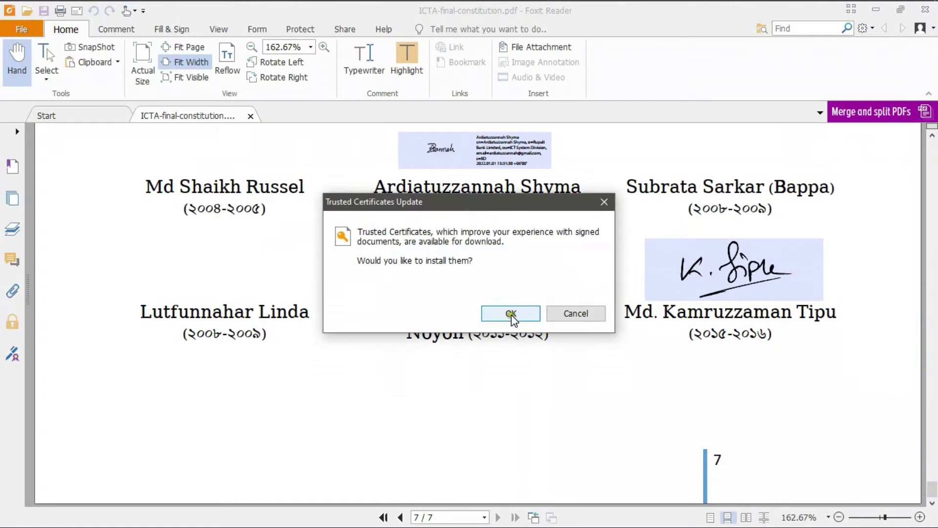
click(597, 316)
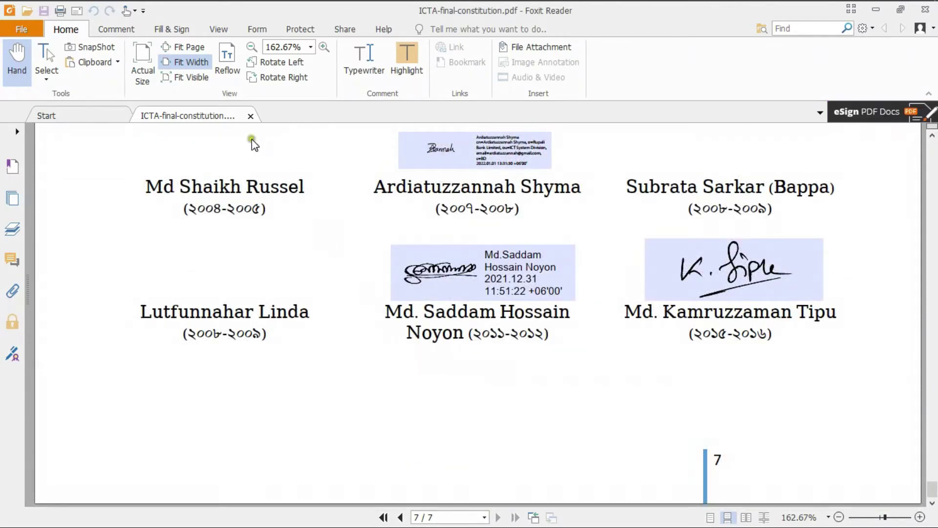
Step: Create a hand-drawn signature in the Fill & Sign signature gallery
click(175, 31)
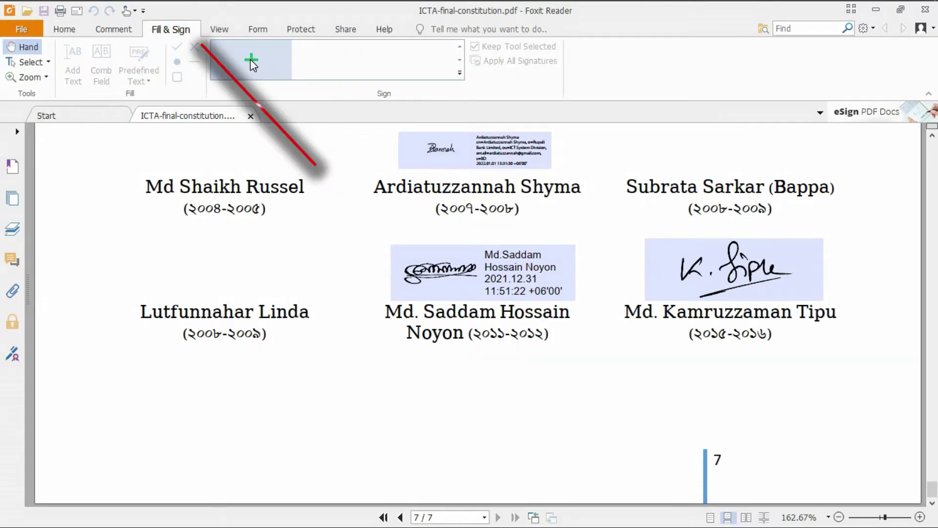
click(460, 72)
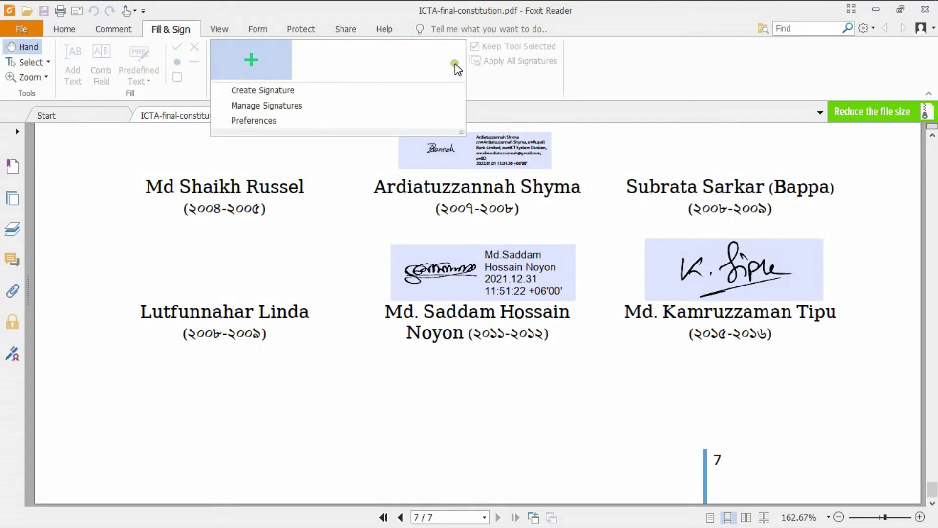
click(303, 91)
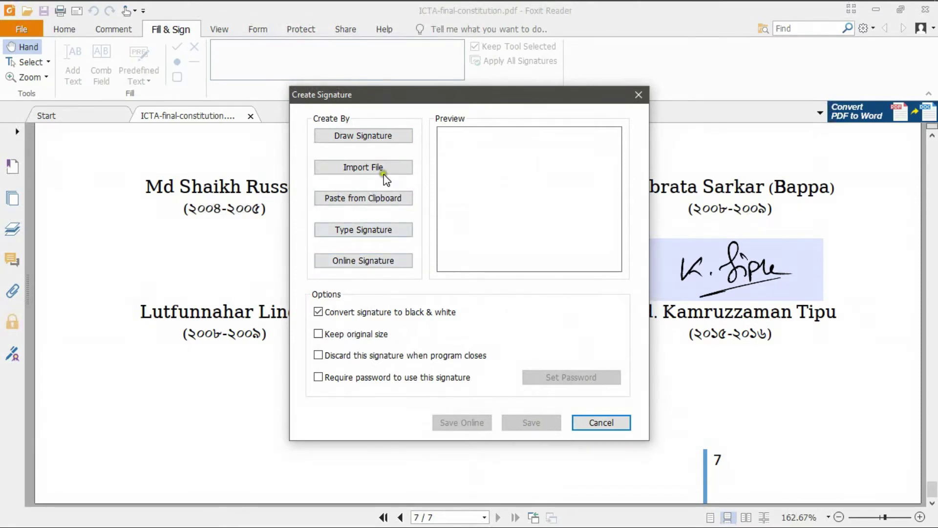
click(366, 137)
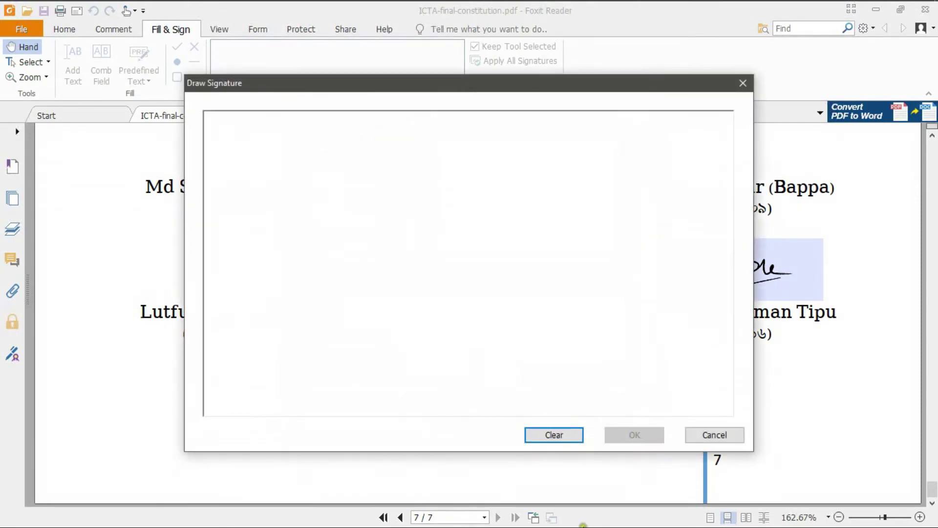
mouse_move(390, 226)
mouse_down()
mouse_move(395, 216)
mouse_move(531, 286)
mouse_up()
click(614, 437)
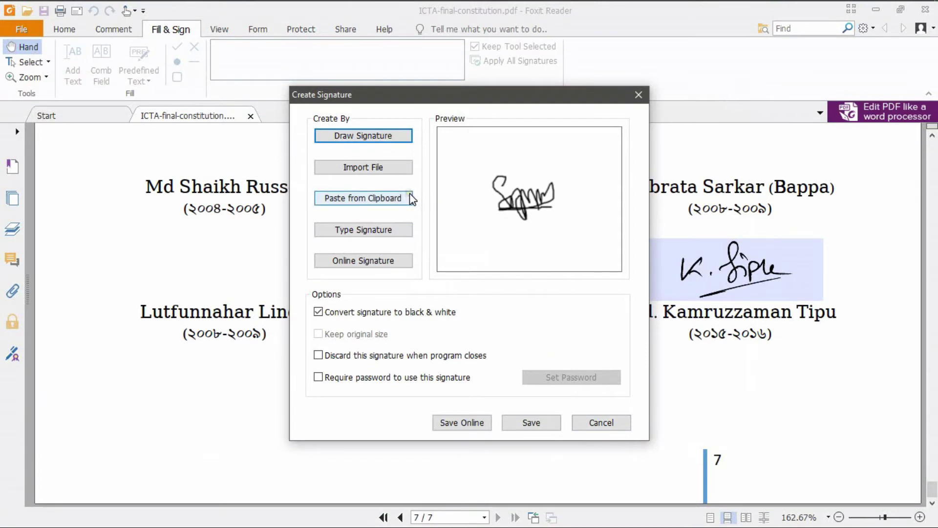
click(359, 169)
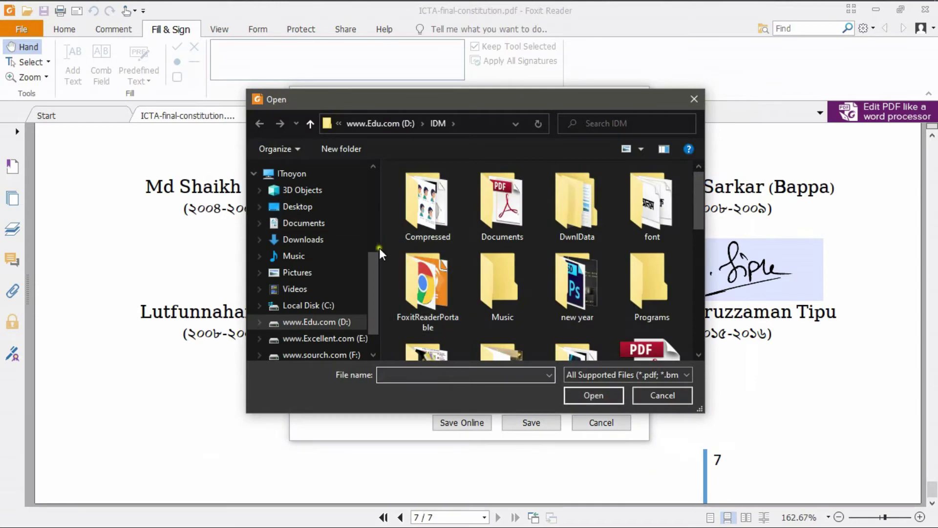
scroll(458, 284, down, 1)
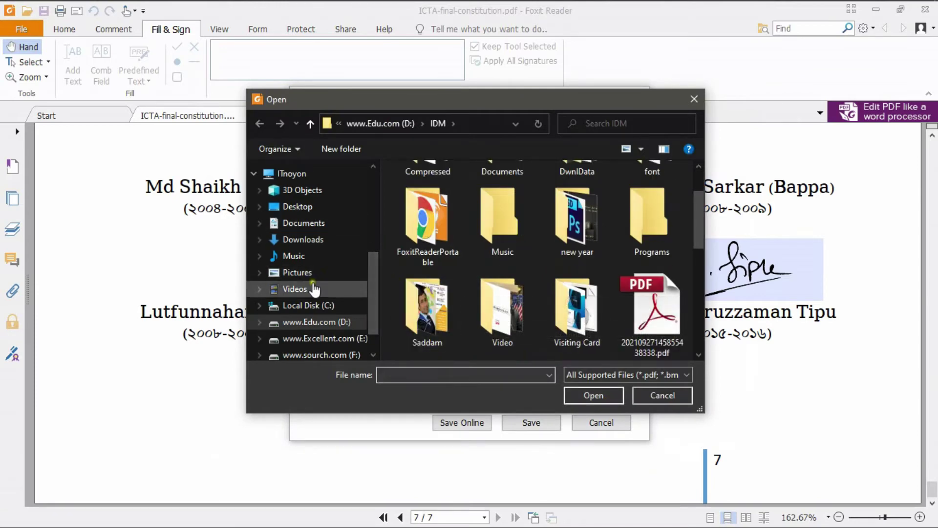
scroll(310, 288, down, 2)
click(333, 286)
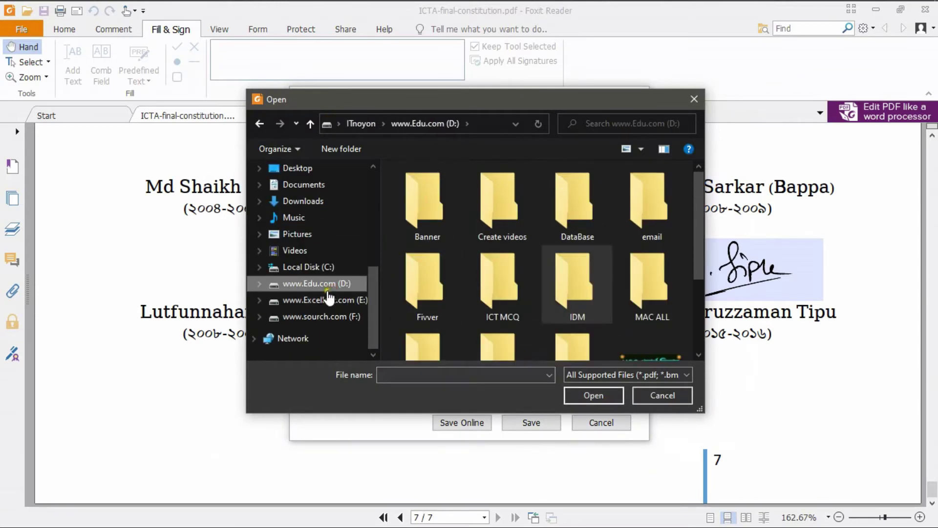
click(326, 301)
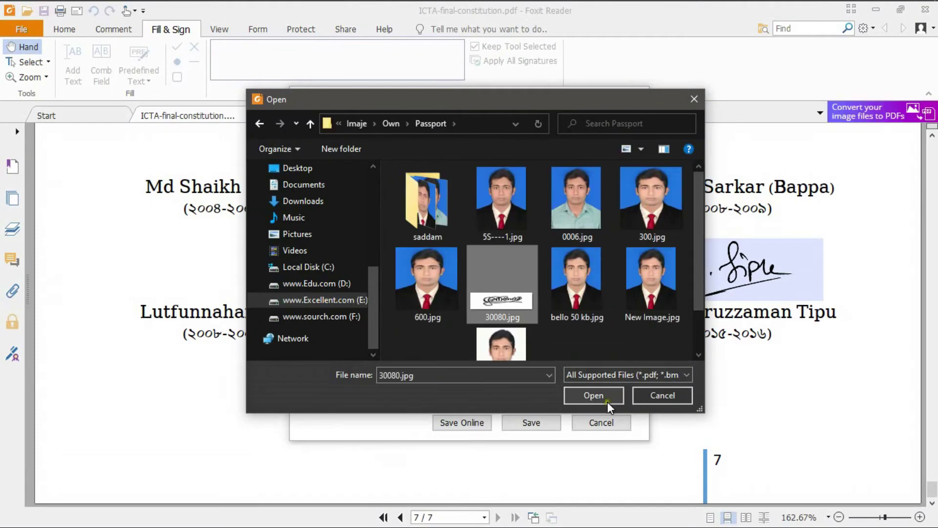
click(608, 402)
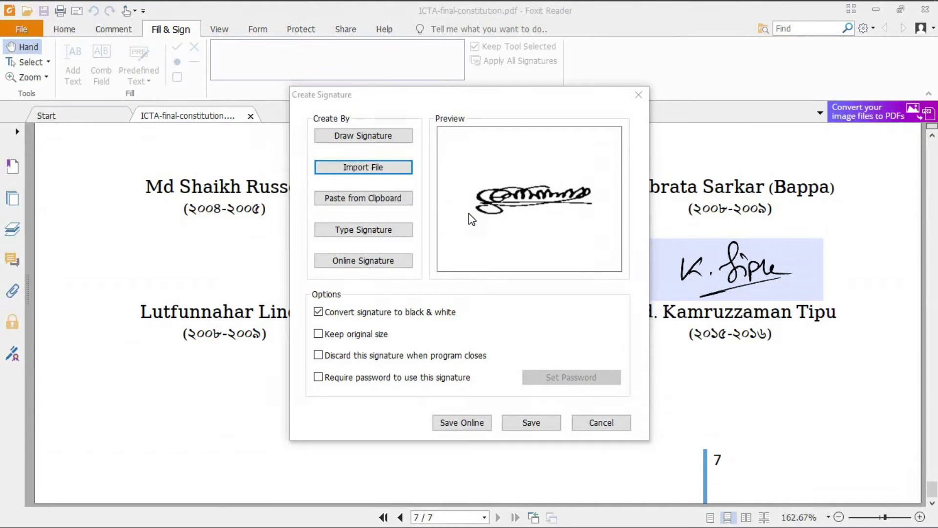
click(532, 423)
Step: Dismiss the protected-document error and place signatures below the centre, left and right columns of page 7
click(655, 300)
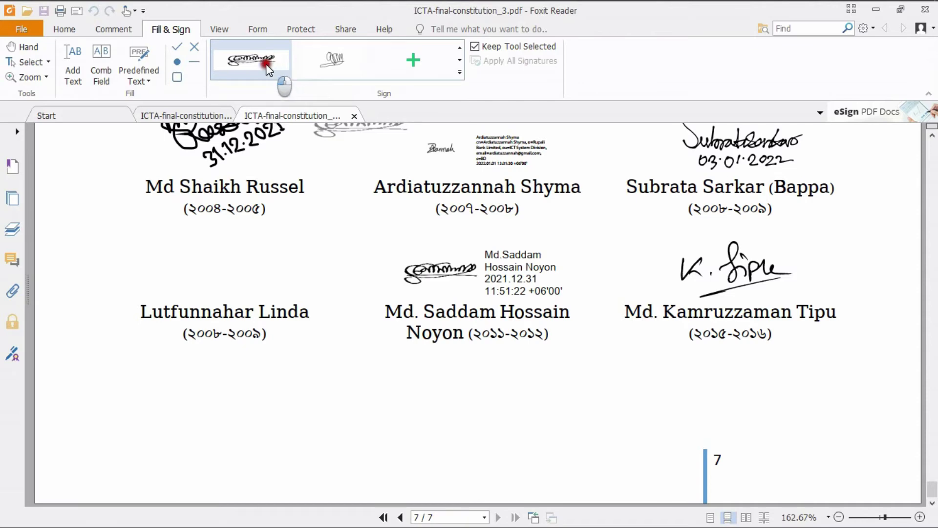
click(267, 68)
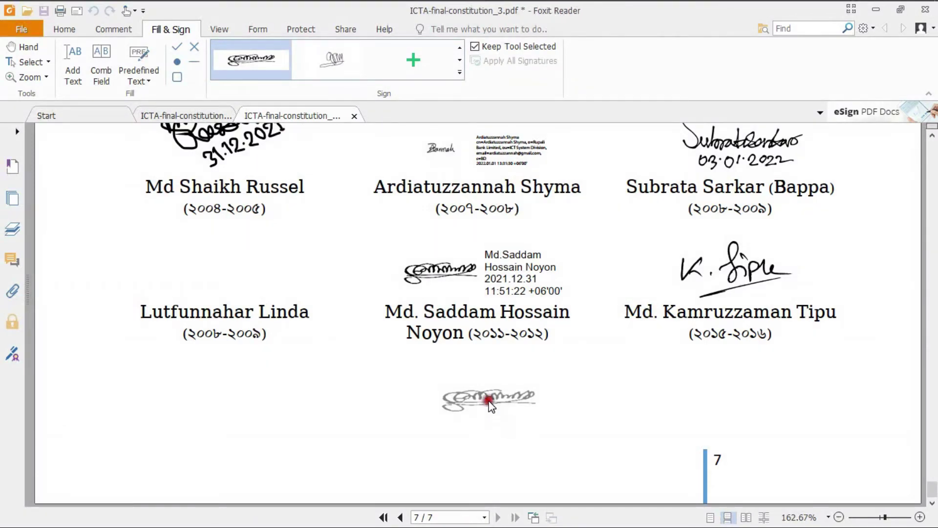
click(488, 403)
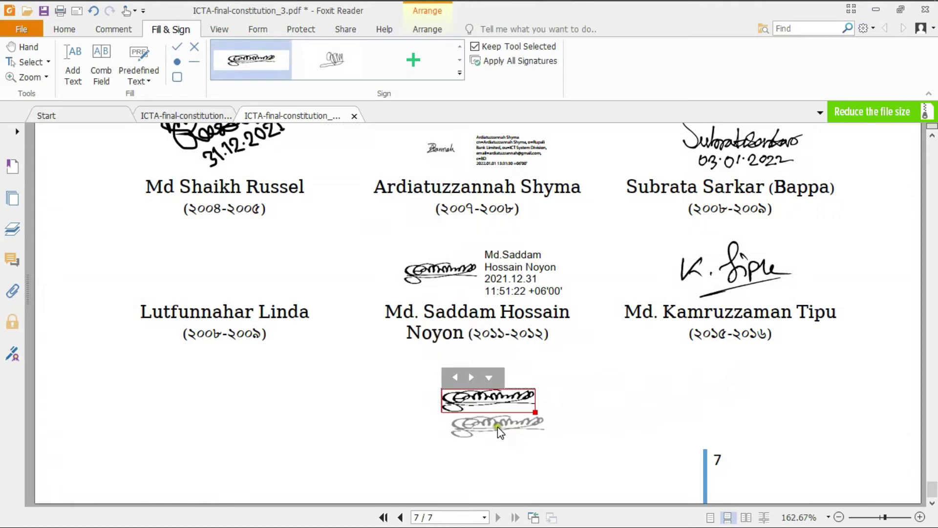
click(326, 66)
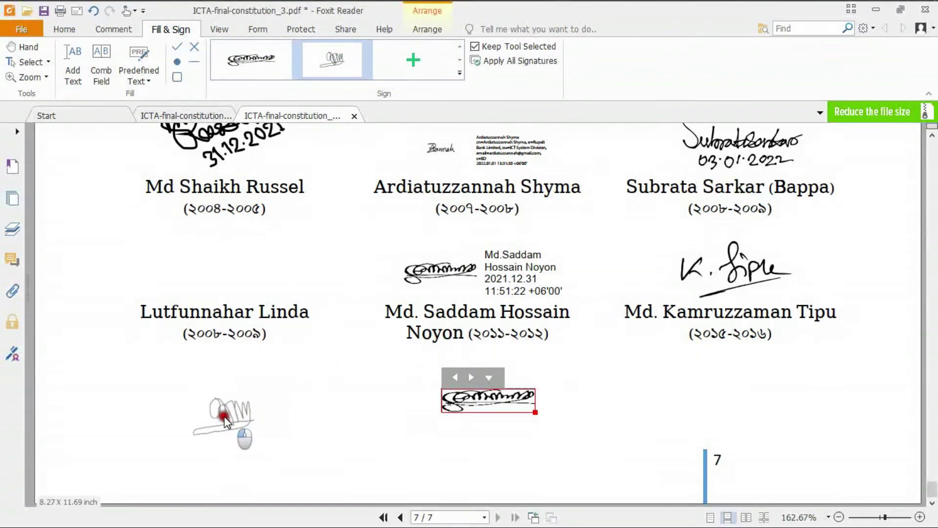
click(219, 407)
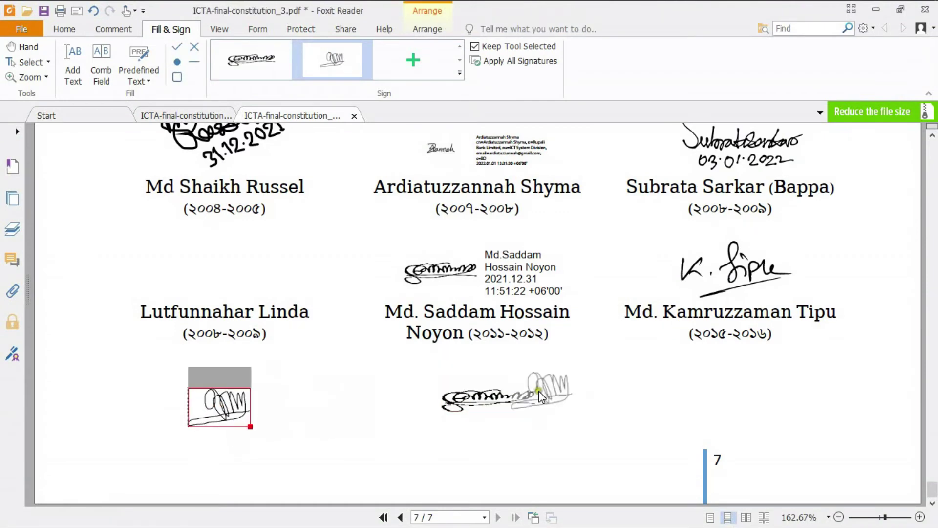
click(618, 410)
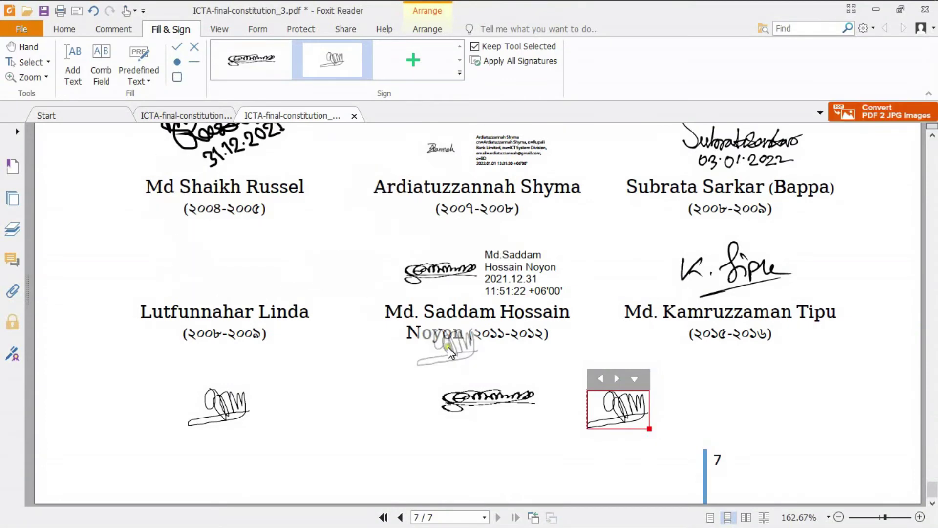
Step: Save ICTA-final-constitution_3.pdf, applying all placed signatures
click(19, 31)
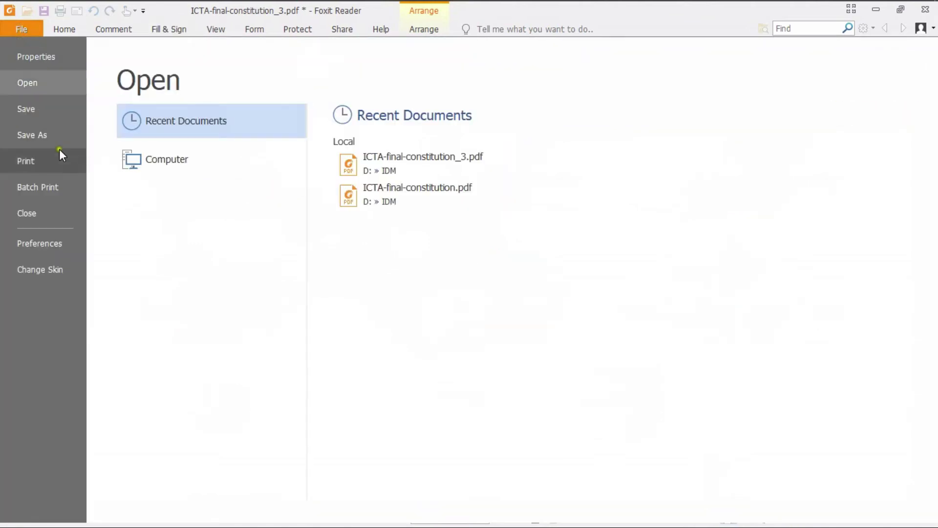
click(44, 109)
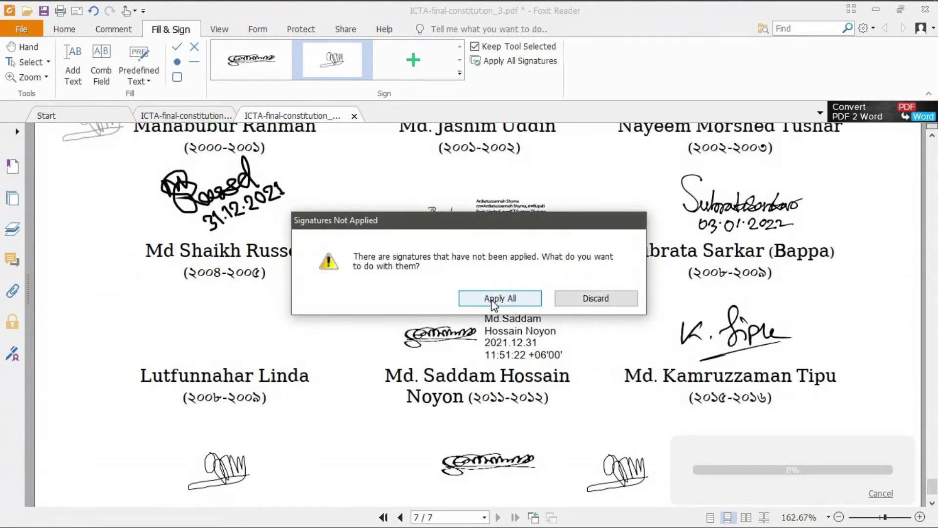
click(493, 299)
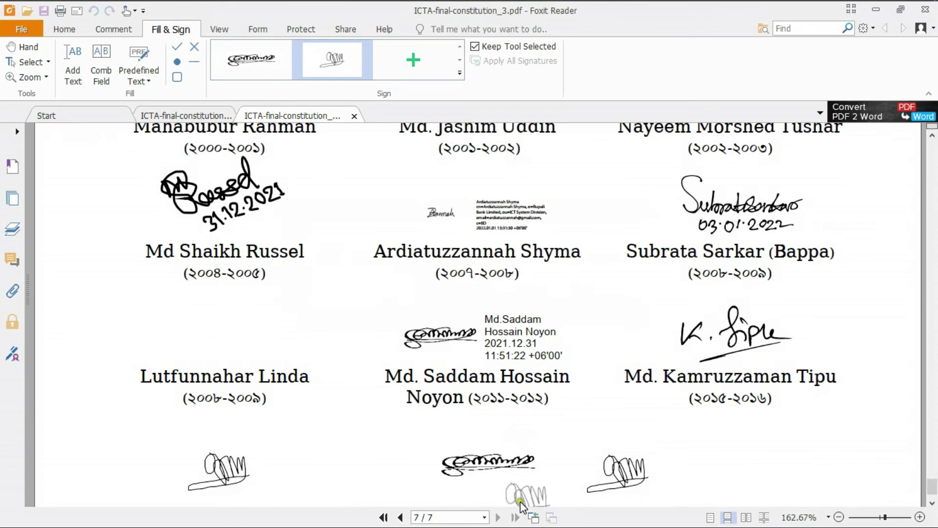
scroll(519, 499, down, 3)
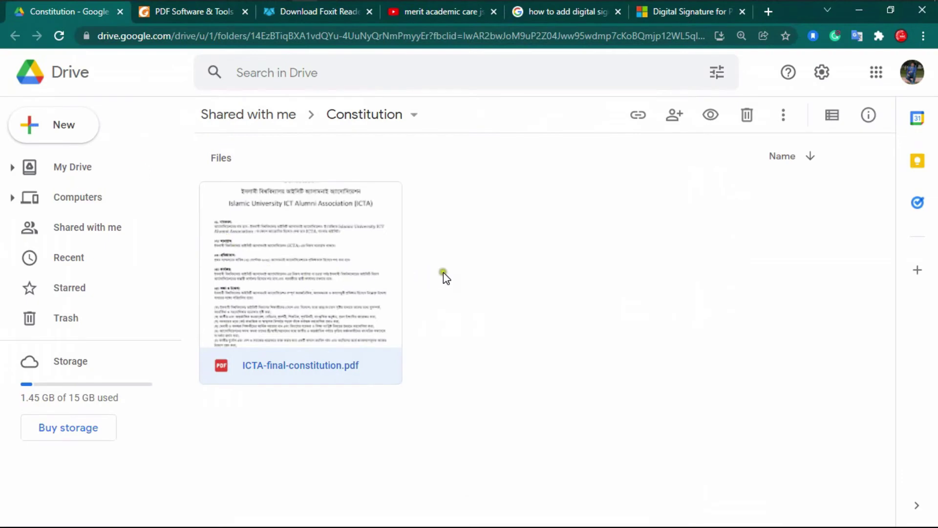
click(703, 525)
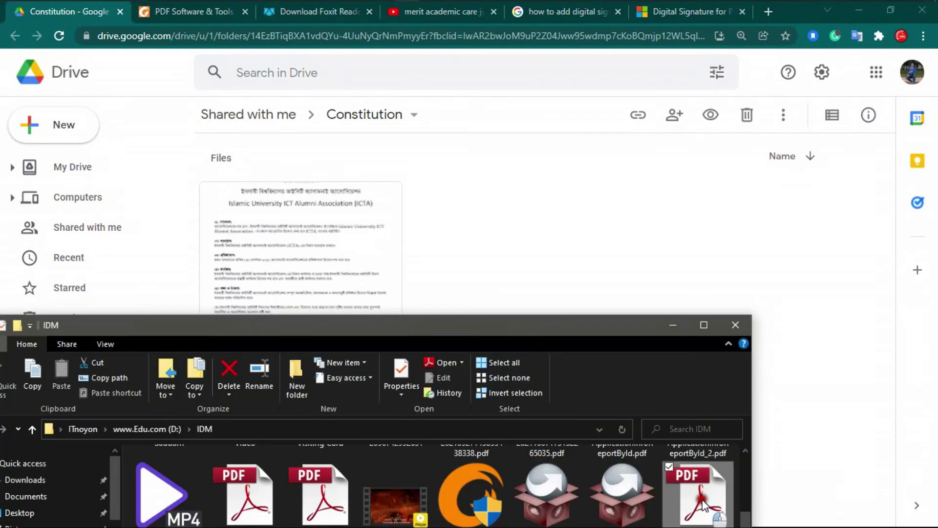
drag(703, 506, 489, 244)
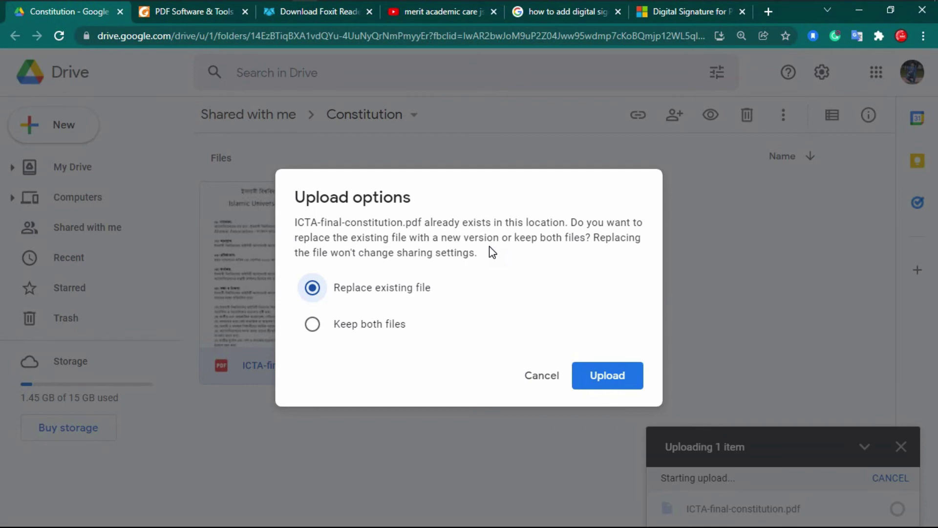
click(530, 388)
click(535, 374)
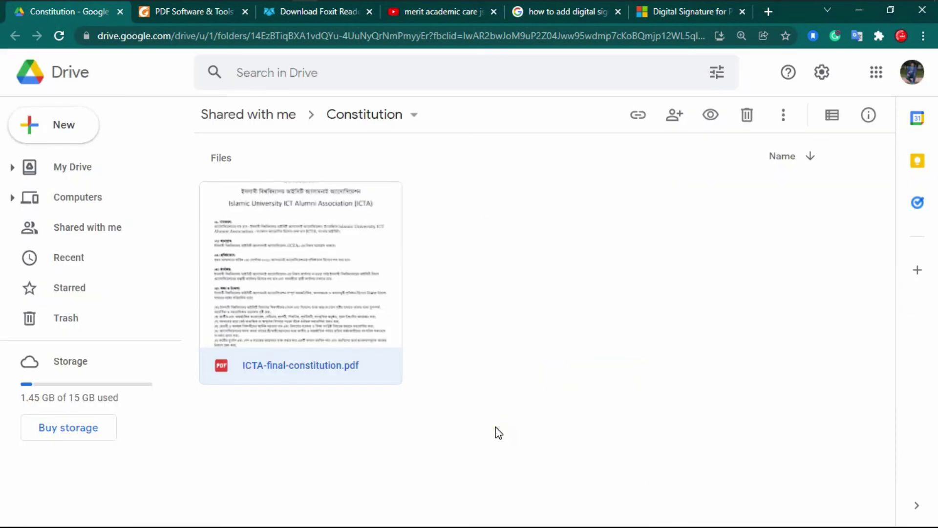